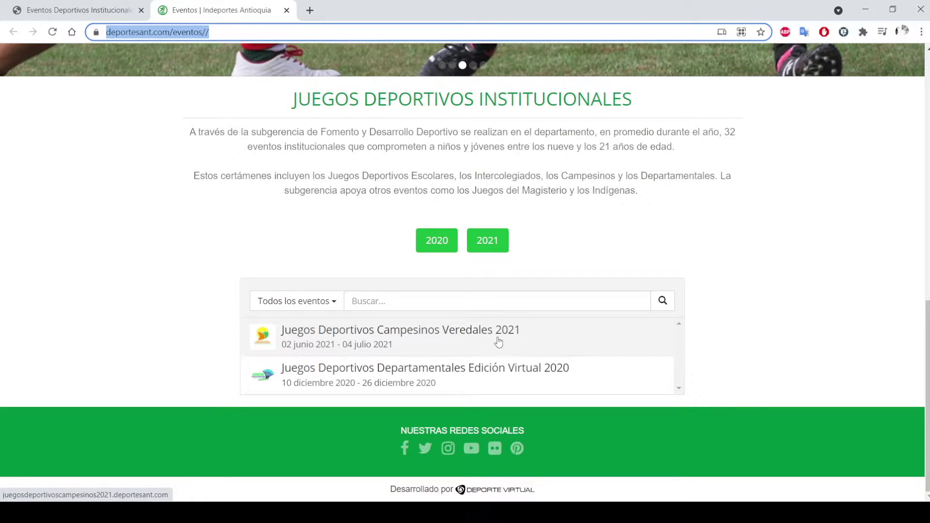
Step: Open the 'Juegos Deportivos Campesinos Veredales 2021' event from the Eventos list
left_click(417, 339)
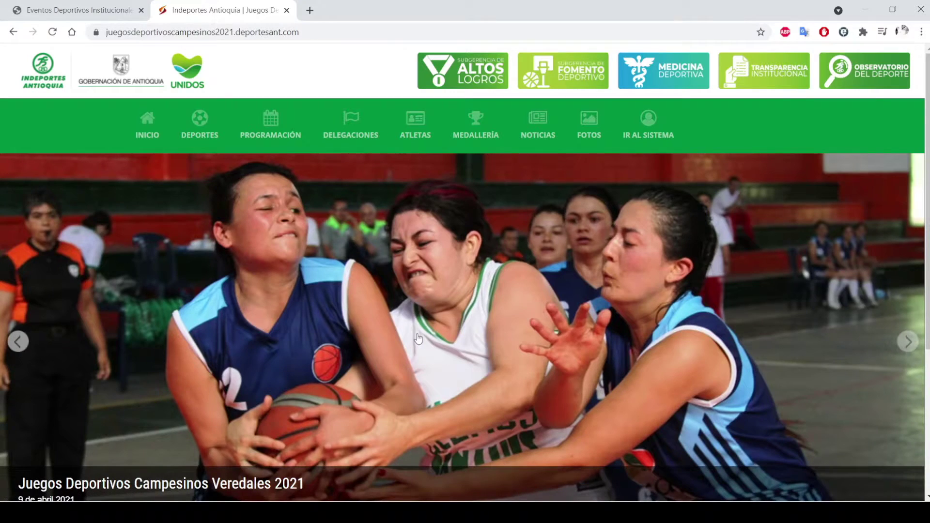
Step: Go to IR AL SISTEMA and log in with the account username and password
left_click_drag(107, 32, 301, 32)
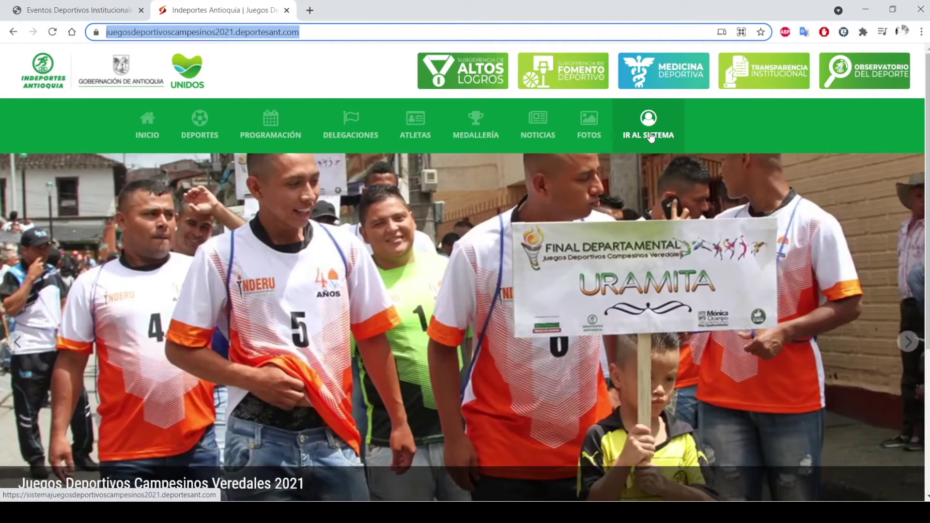
left_click(653, 136)
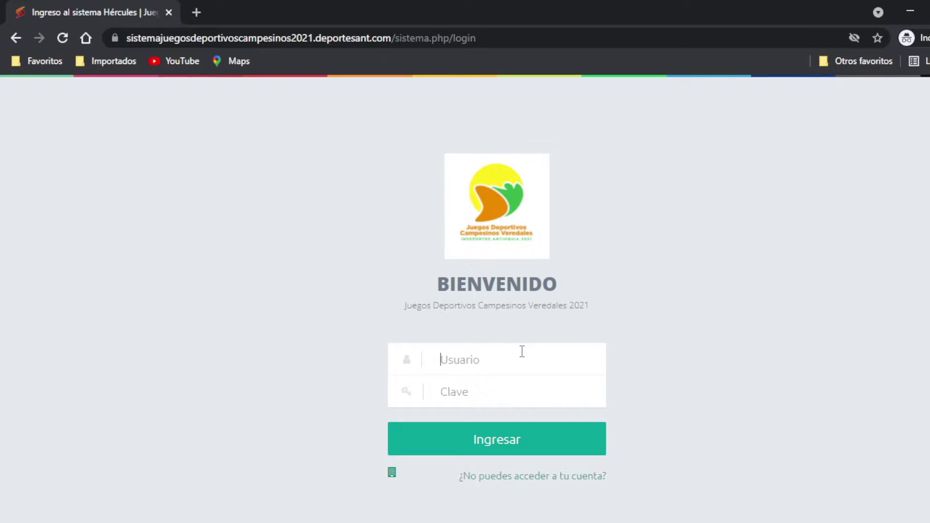
type("marinilla")
key("Tab")
type("***************")
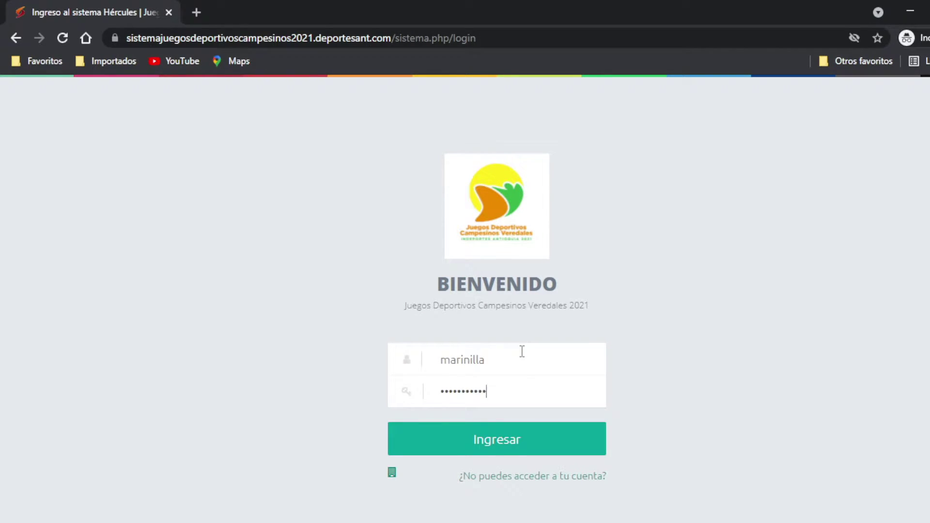
left_click(499, 458)
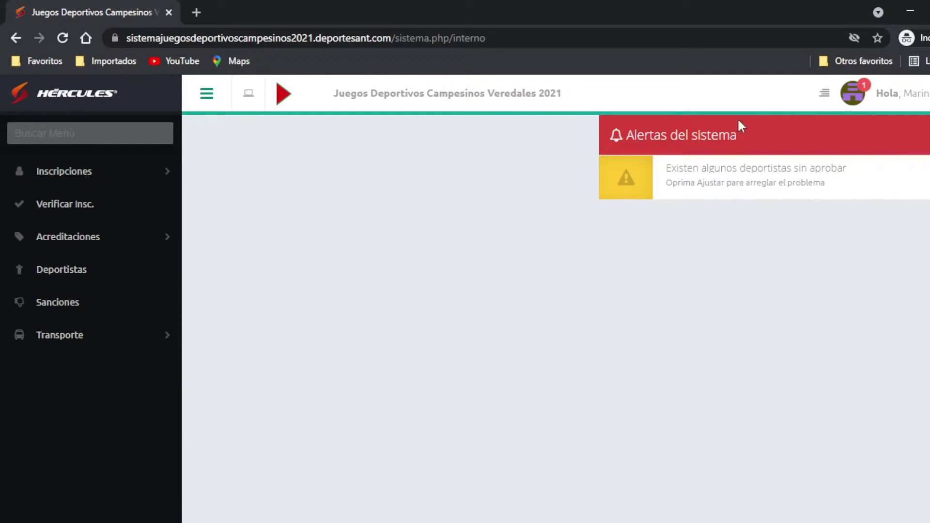
Step: Open Inscripciones > Inscripción from the sidebar to start the registration process
left_click(123, 176)
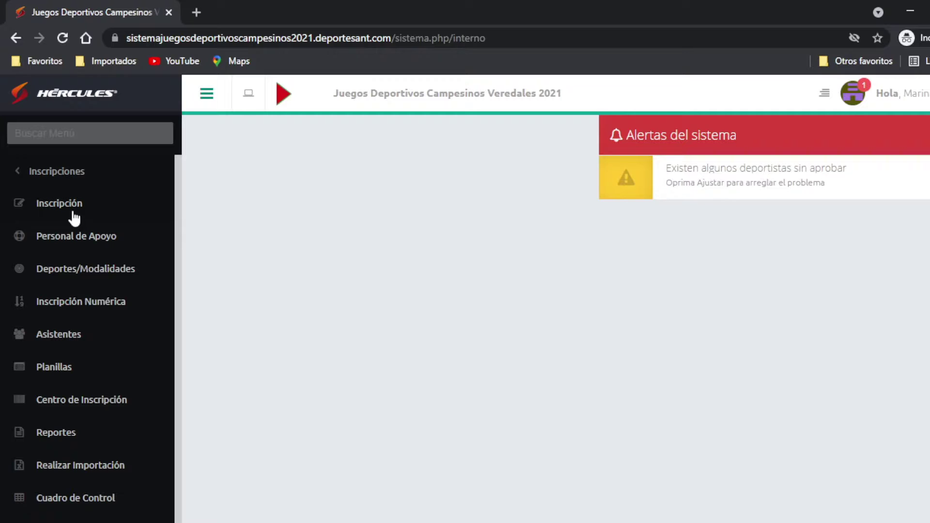
left_click(75, 218)
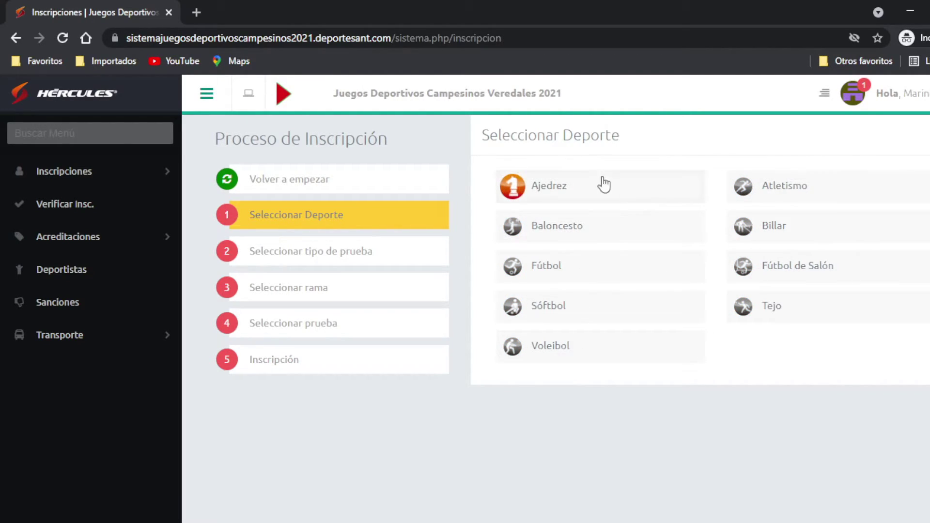
Step: Choose Ajedrez as the sport and the Masculina branch
left_click(564, 193)
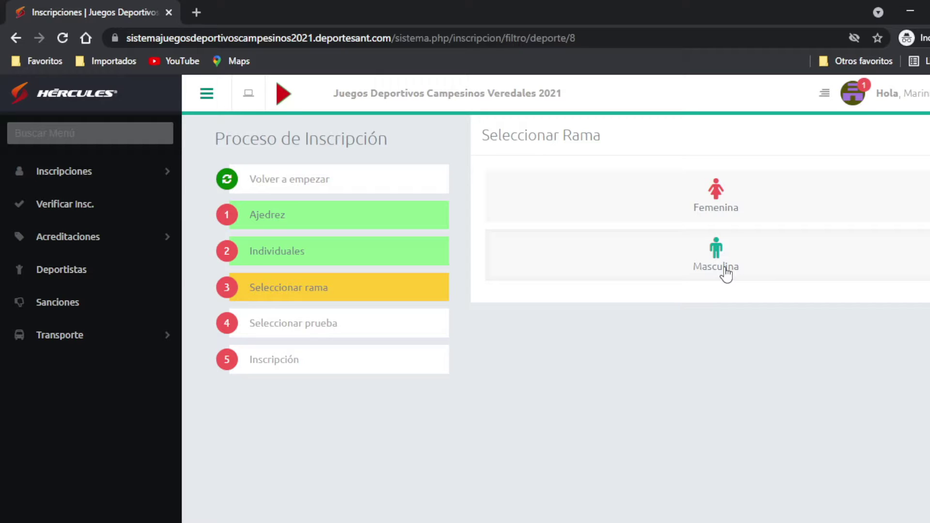
left_click(715, 260)
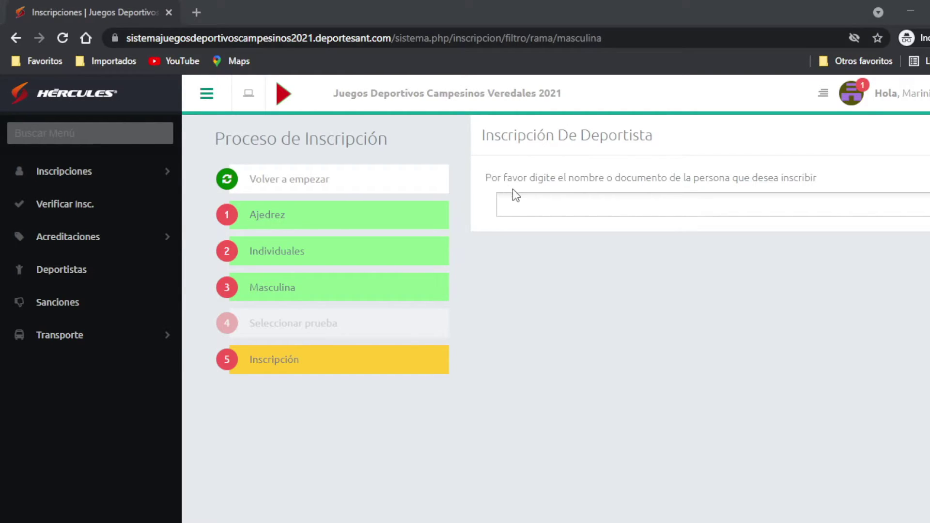
Step: Search the pasted document number and choose 'Inscribir Nuevo Deportista'
left_click(516, 203)
key("ctrl+v")
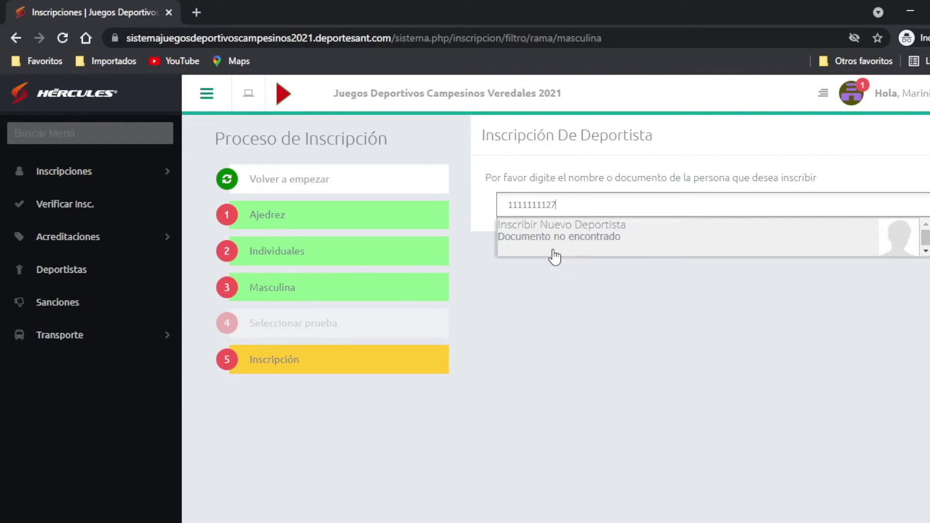
left_click(565, 228)
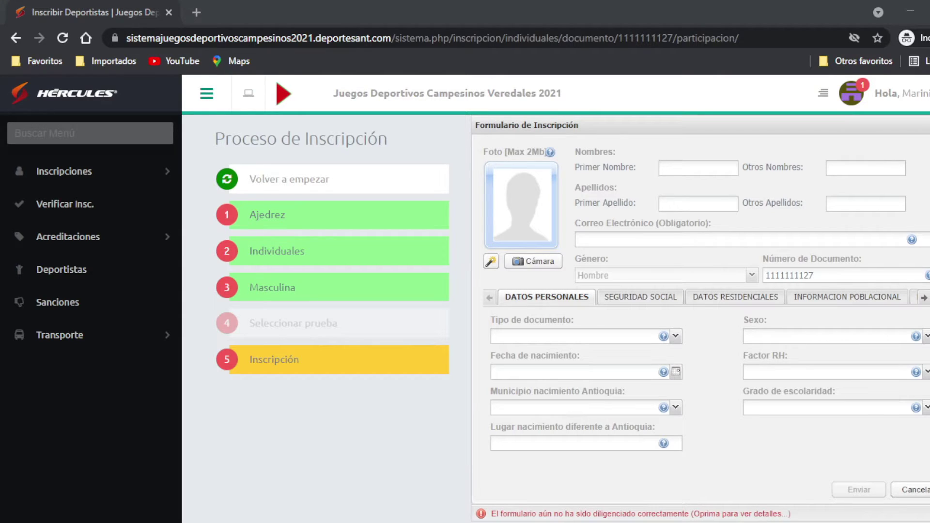
Step: Enter the athlete's first name, first and second surnames, and paste their e-mail address
left_click(703, 169)
type("Usuario17")
left_click(664, 204)
type("Prueba17")
left_click(866, 204)
type("Prueba")
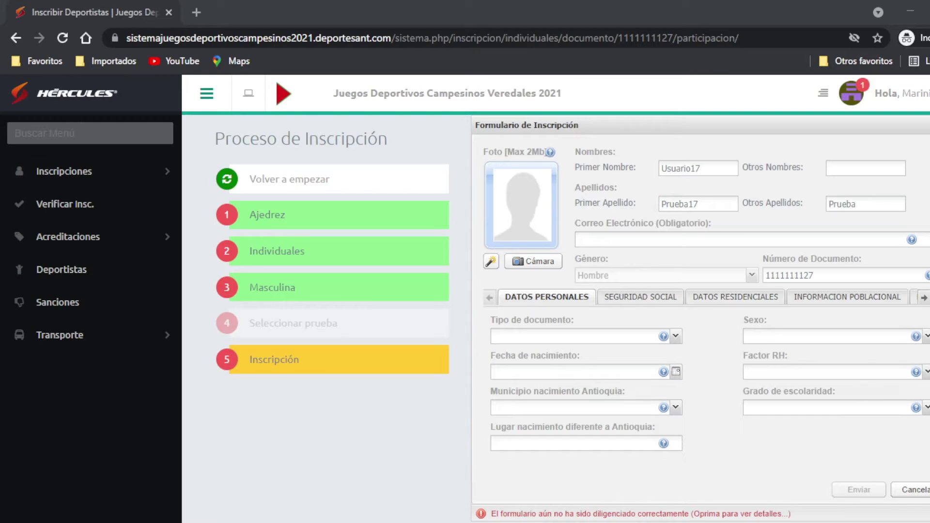
left_click(667, 240)
key("ctrl+v")
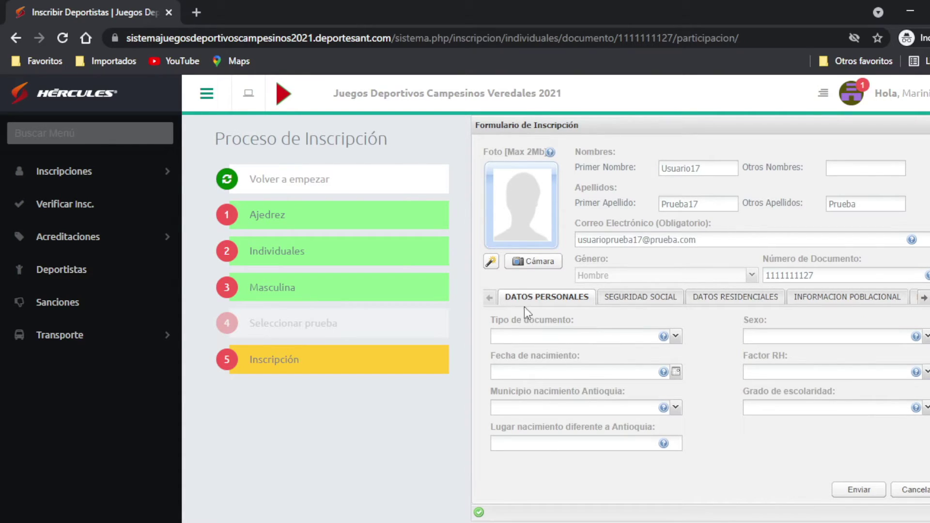
Step: Set document type TI, sex Hombre and birth date 01-04-2000
left_click(630, 337)
left_click(504, 350)
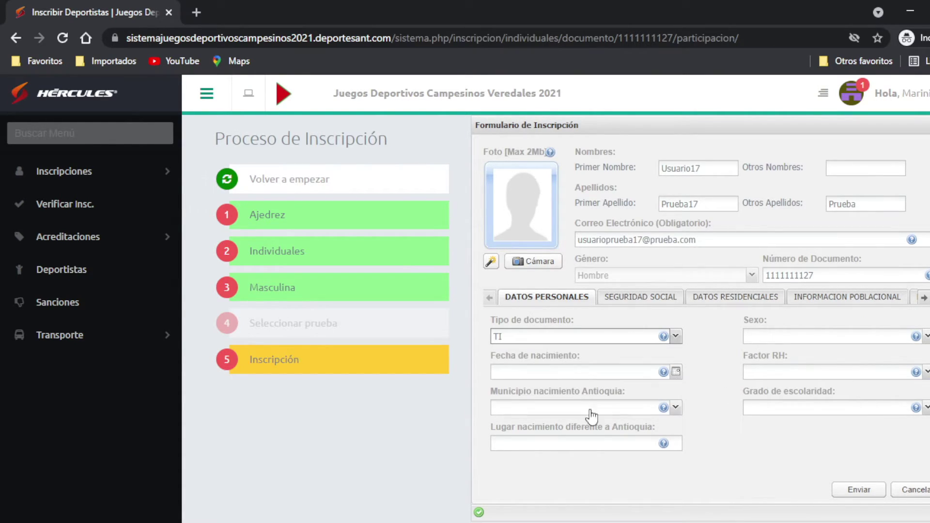
left_click(787, 339)
left_click(754, 363)
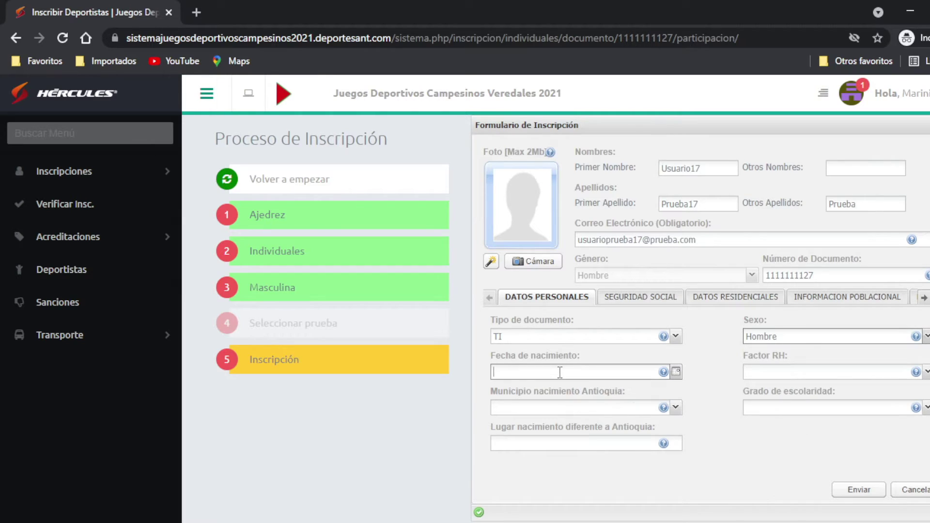
left_click(676, 372)
left_click(557, 390)
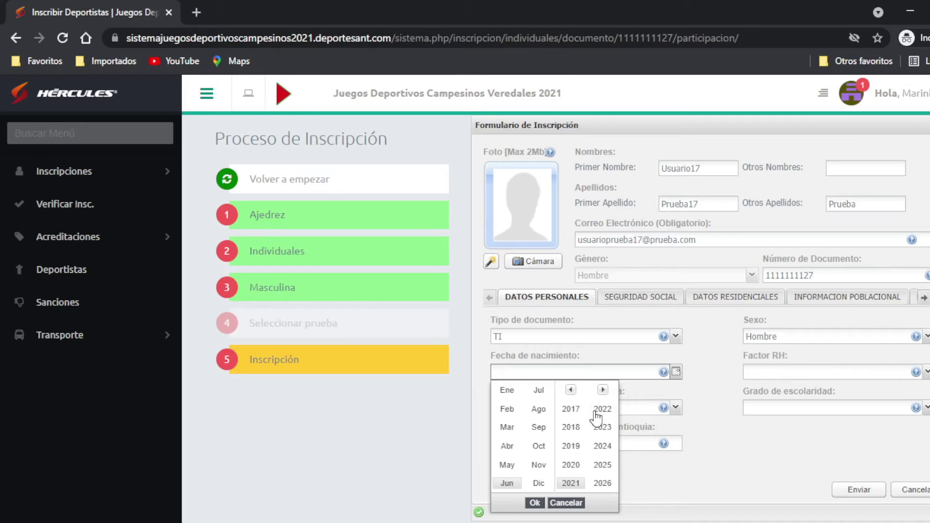
left_click(571, 390)
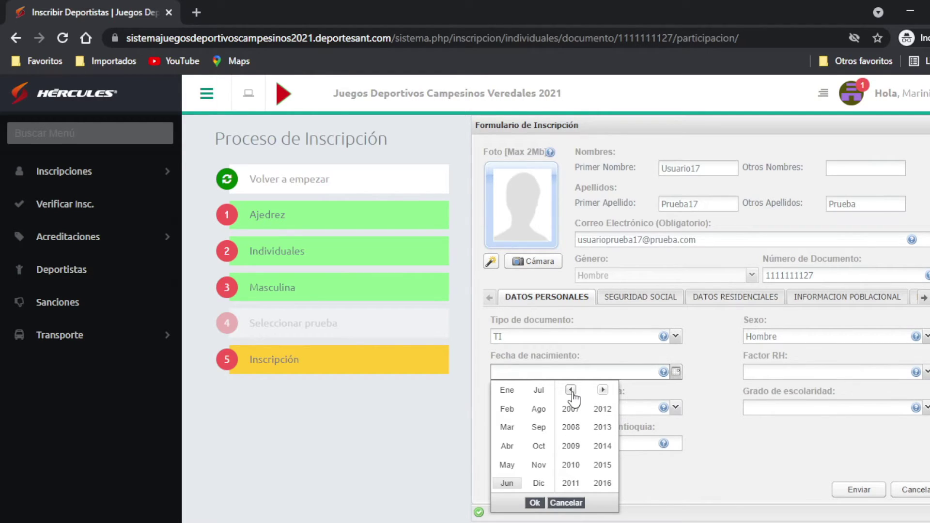
left_click(571, 390)
left_click(570, 465)
left_click(507, 446)
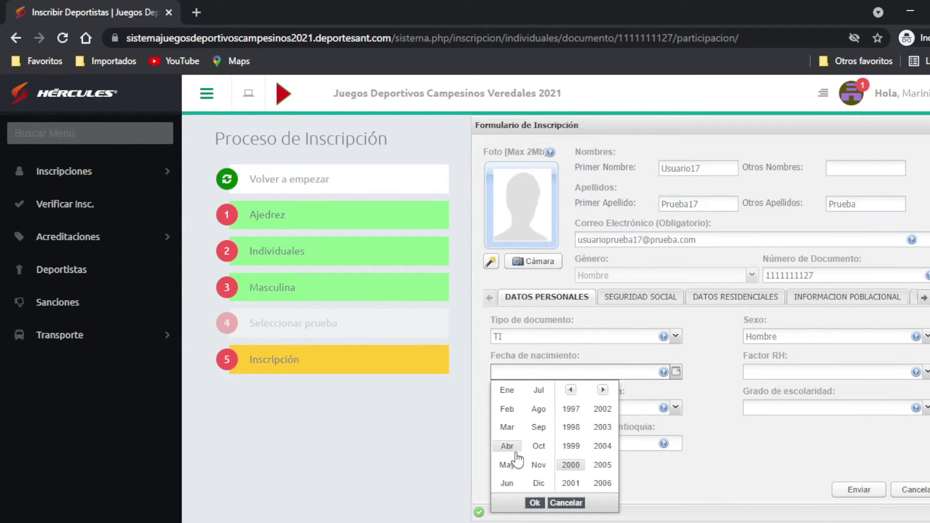
left_click(534, 503)
left_click(594, 417)
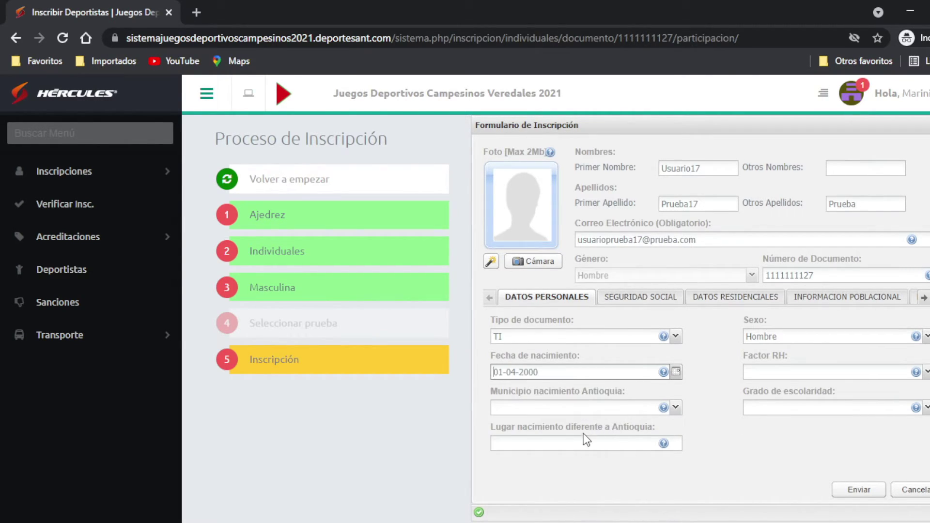
Step: Set blood type B+, birth municipality Marinilla and schooling Media (10 - 11)
left_click(779, 373)
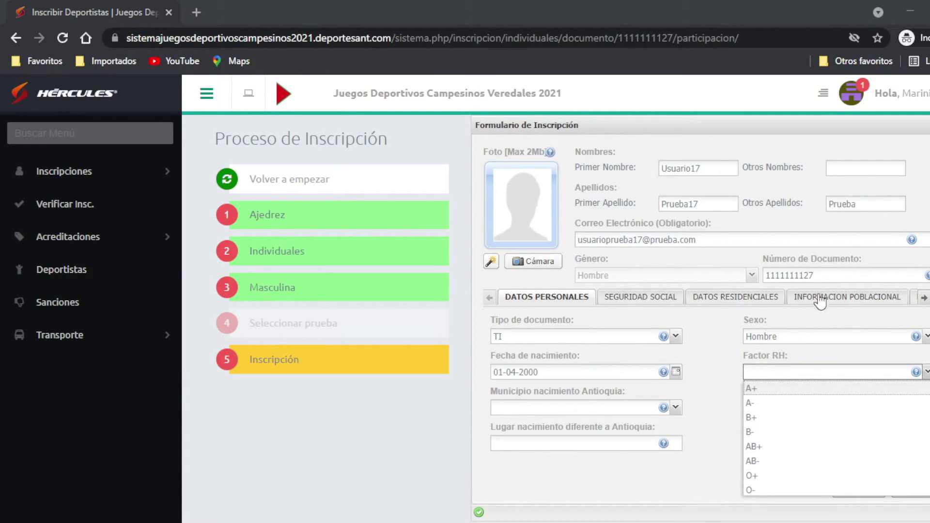
left_click(764, 418)
left_click(565, 411)
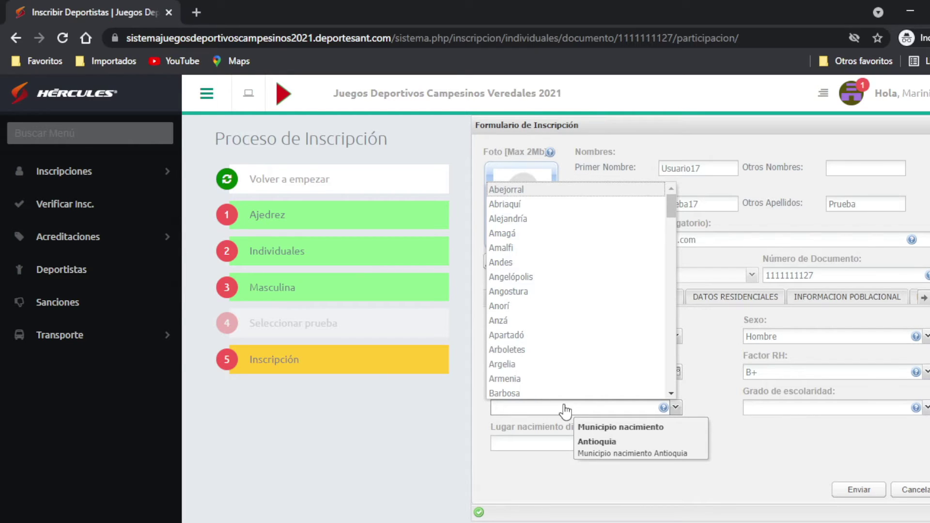
scroll(557, 339, "down", 15)
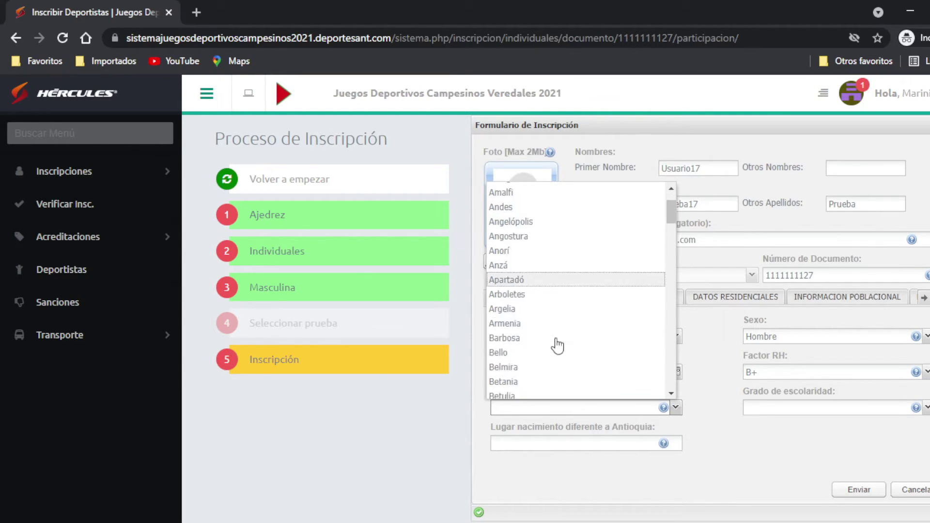
scroll(558, 341, "down", 5)
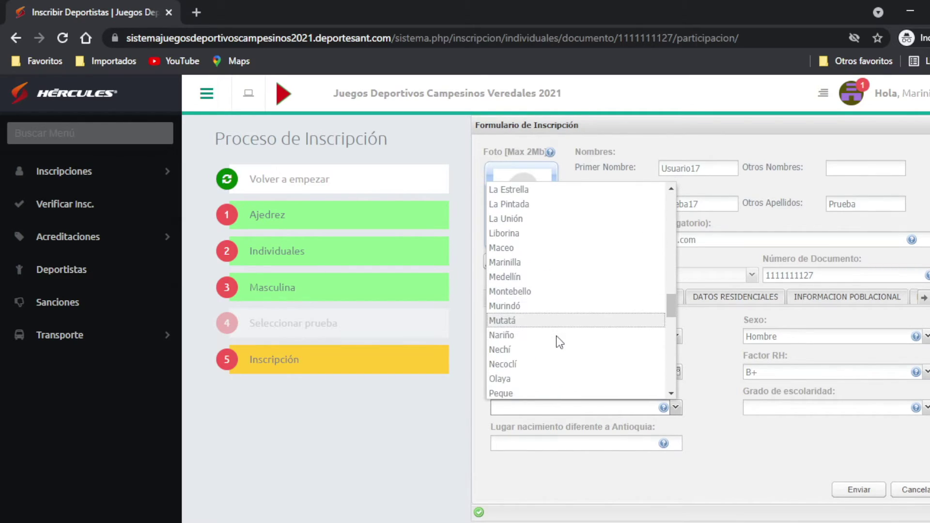
left_click(528, 264)
left_click(824, 408)
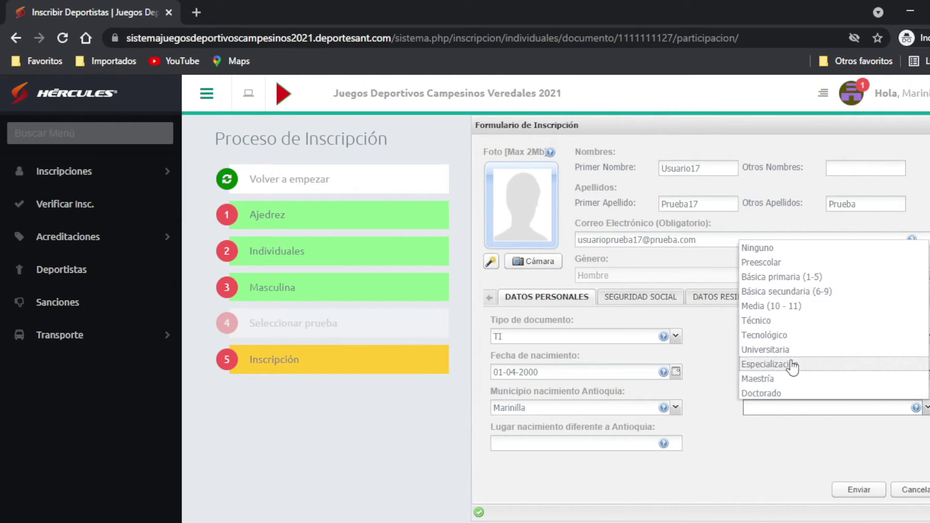
left_click(794, 291)
left_click(806, 408)
left_click(794, 307)
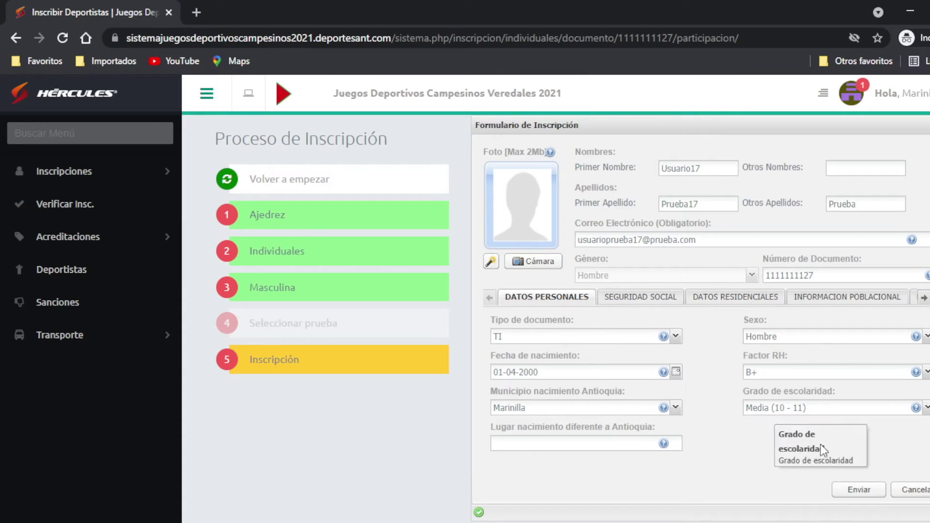
left_click(646, 298)
left_click(633, 339)
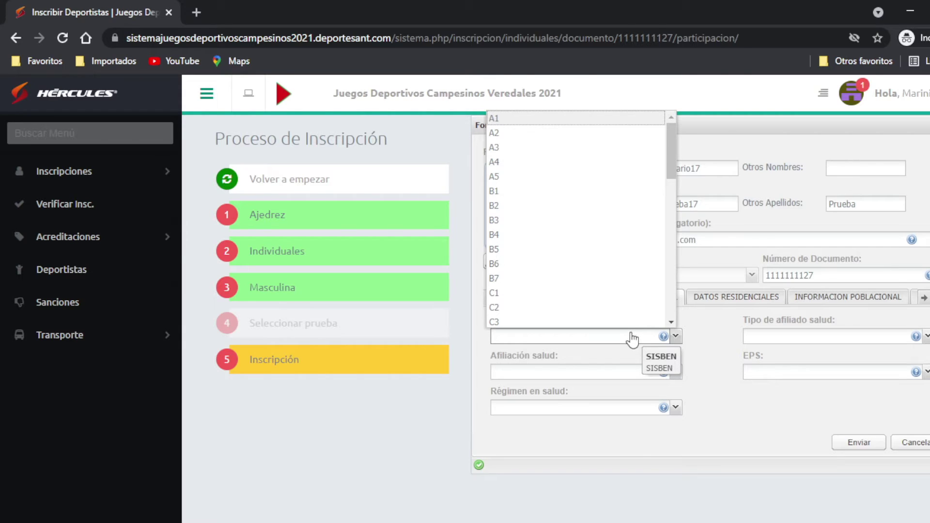
Step: Set SISBEN level C18, affiliate type Beneficiario and affiliation status Activo
scroll(603, 262, "down", 3)
scroll(562, 280, "down", 3)
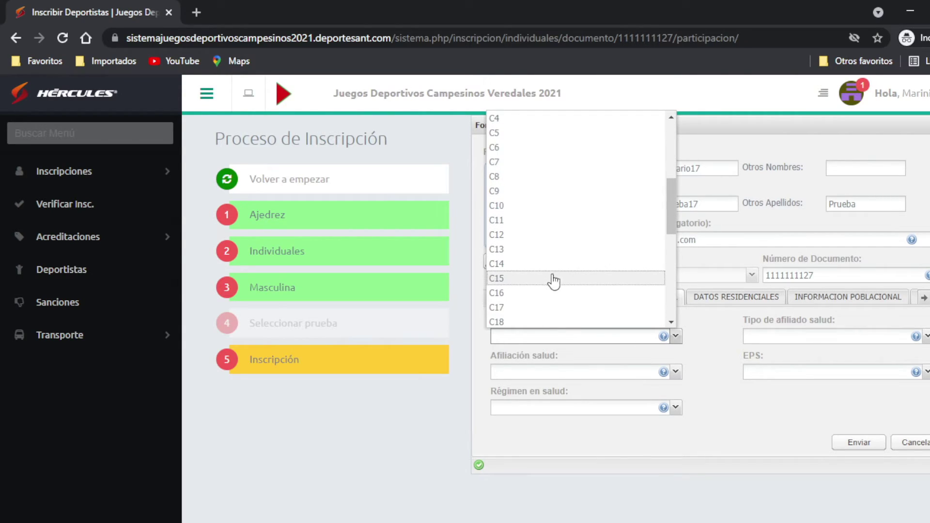
left_click(519, 313)
left_click(795, 345)
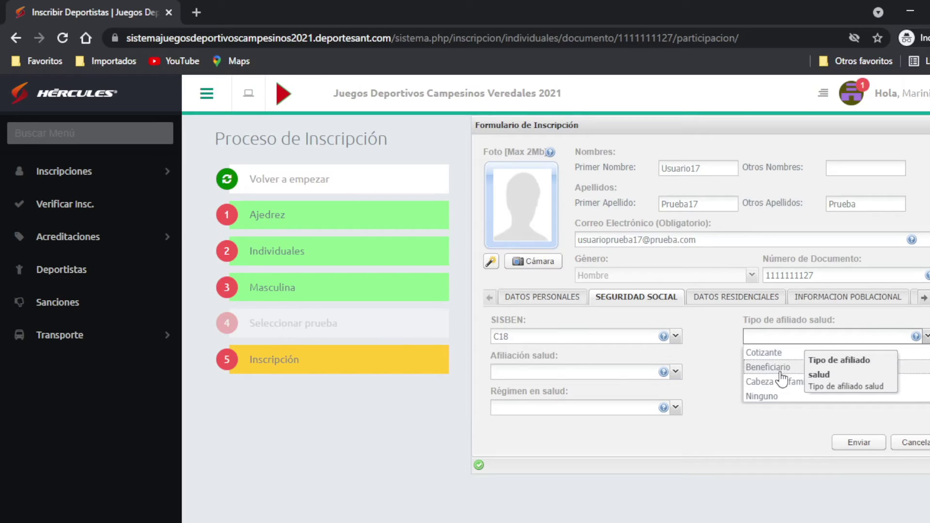
left_click(779, 365)
left_click(579, 373)
left_click(545, 390)
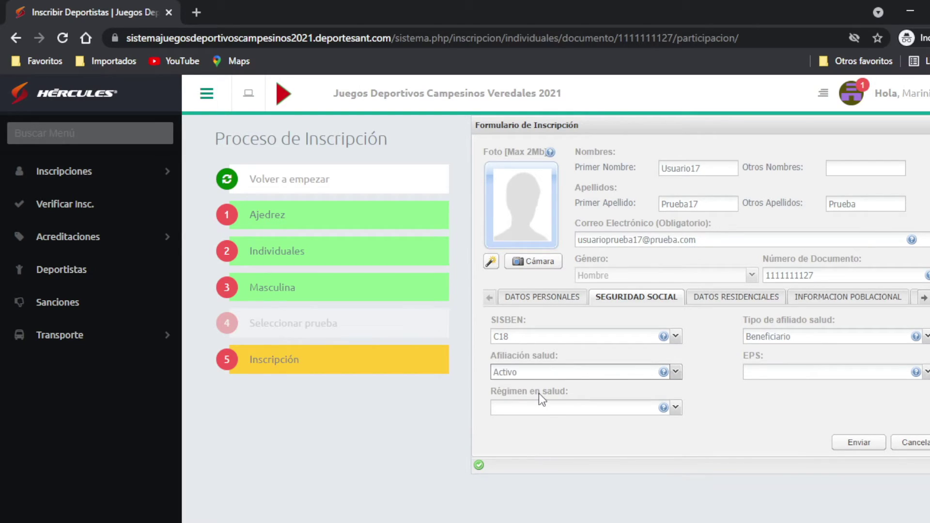
Step: Set the health regime to Contributivo and the EPS to EPS Sanitas
left_click(589, 408)
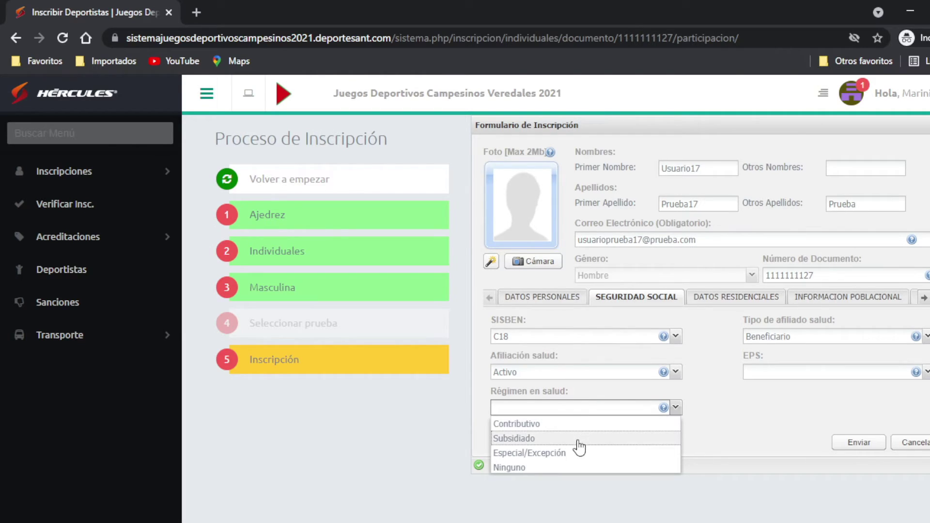
left_click(576, 439)
left_click(586, 407)
left_click(533, 422)
left_click(838, 376)
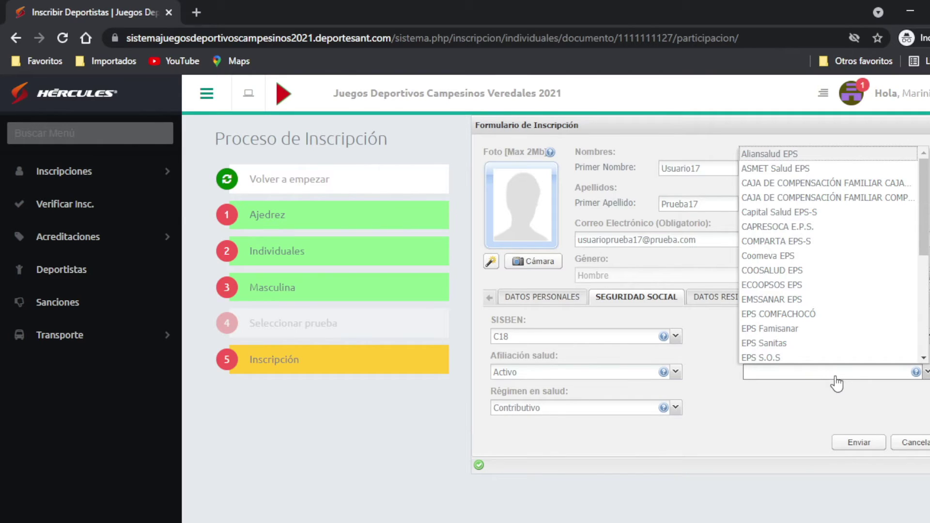
left_click(831, 344)
left_click(702, 298)
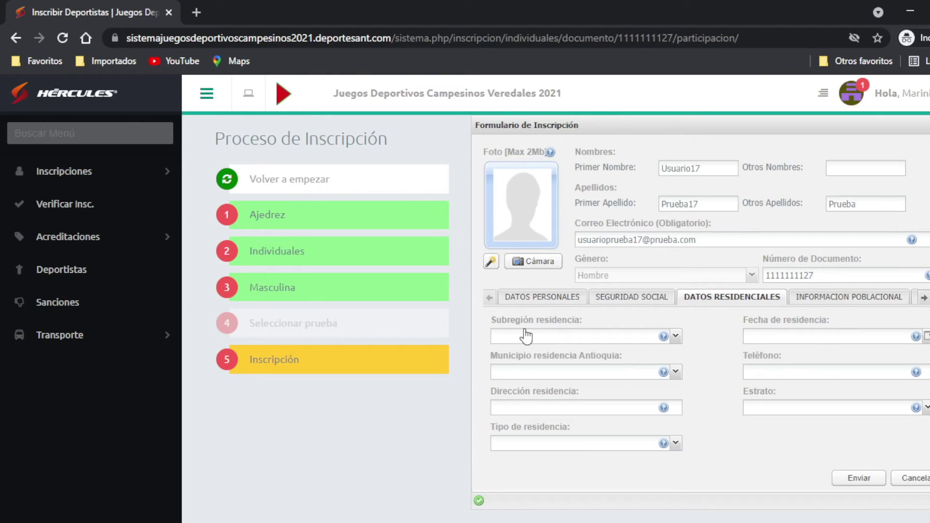
Step: Set residence subregion Oriente and residence date 01-01-2020
left_click(596, 336)
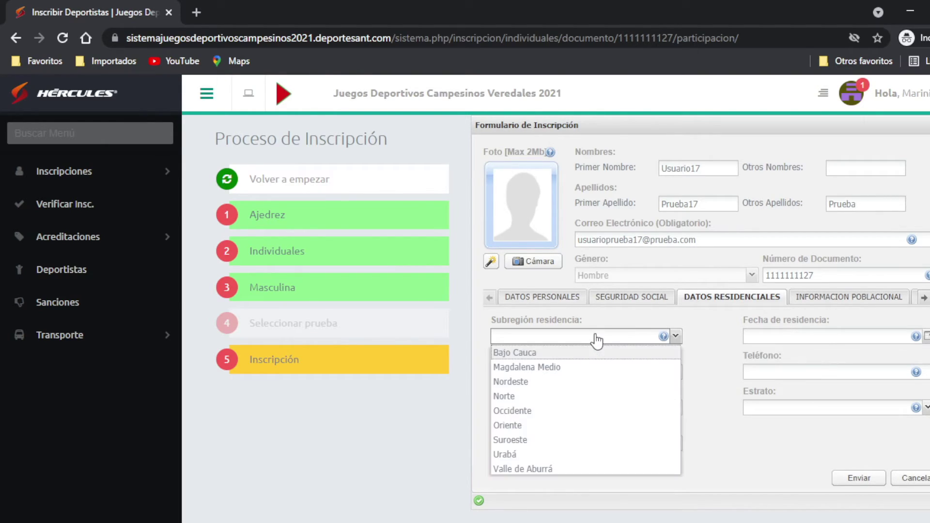
left_click(548, 426)
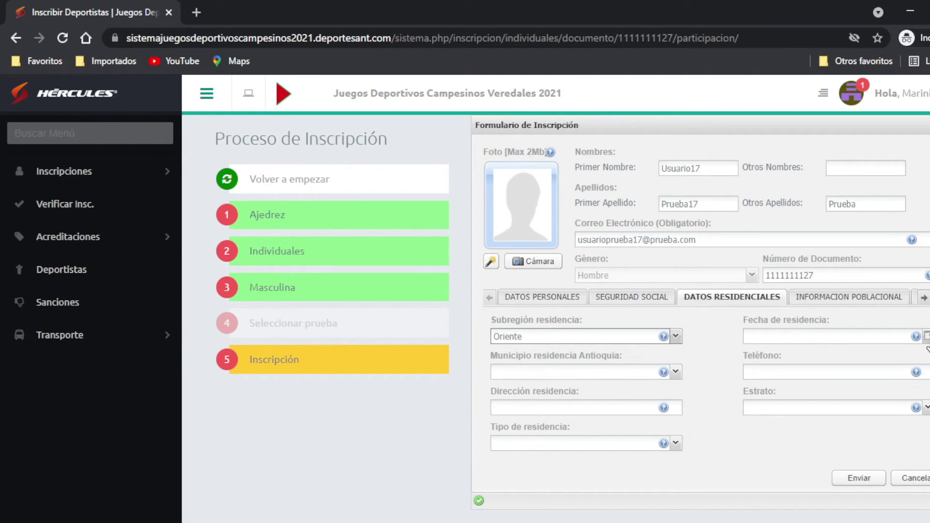
left_click(759, 338)
left_click(804, 356)
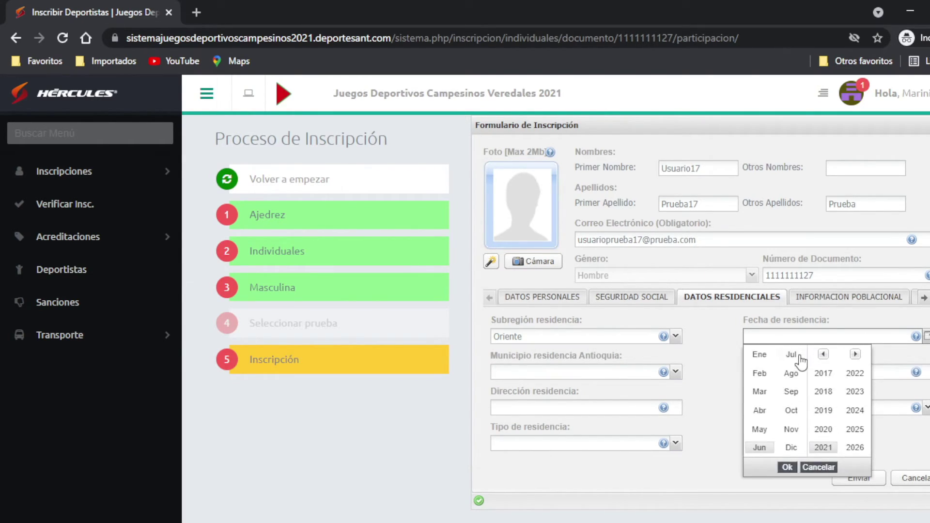
left_click(824, 429)
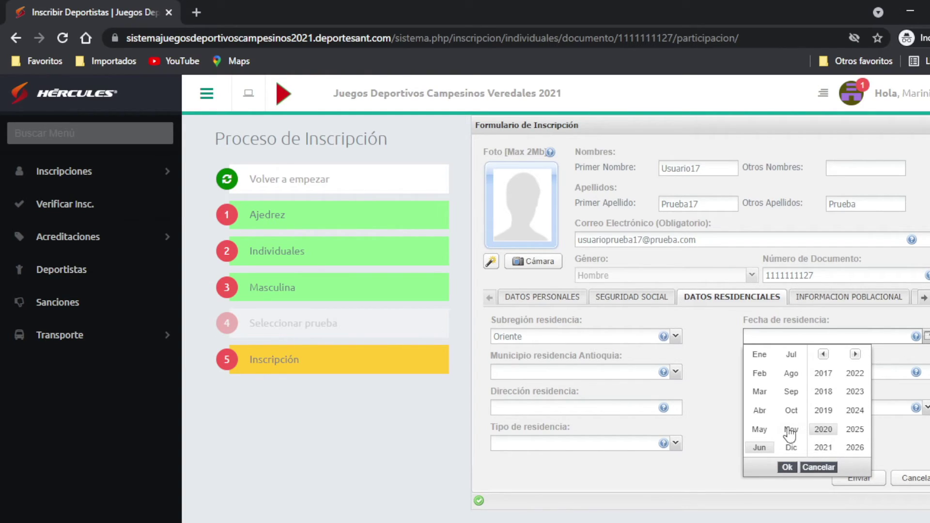
left_click(759, 356)
left_click(788, 467)
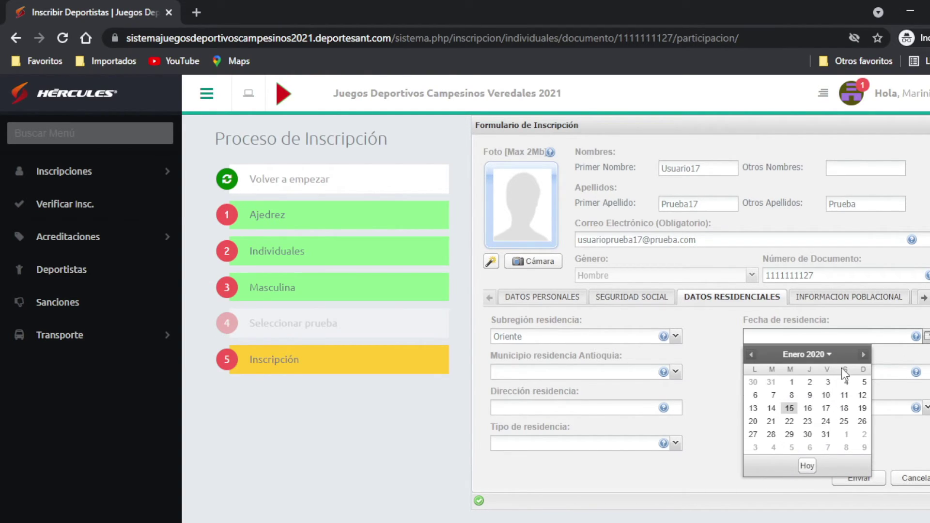
left_click(791, 383)
Step: Set residence municipality Marinilla, enter the phone number and paste the address
left_click(620, 373)
scroll(589, 344, "down", 4)
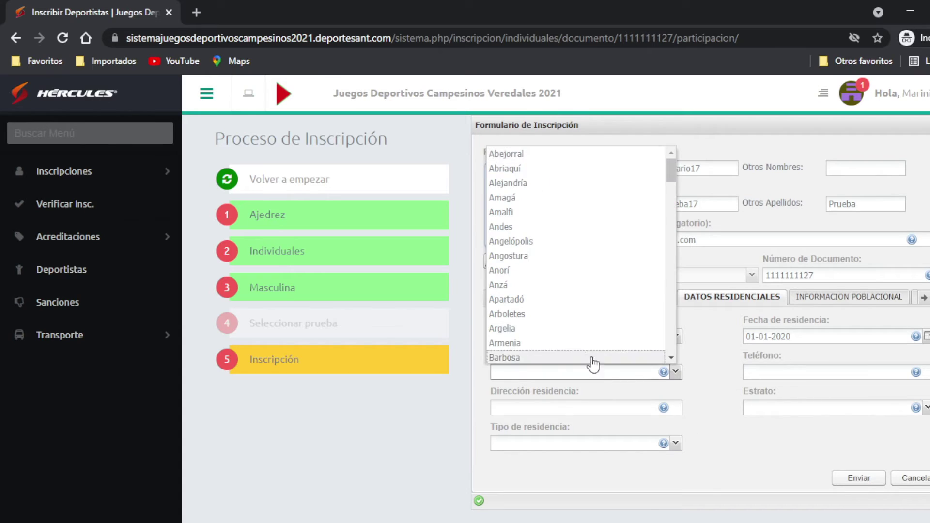
scroll(589, 344, "down", 10)
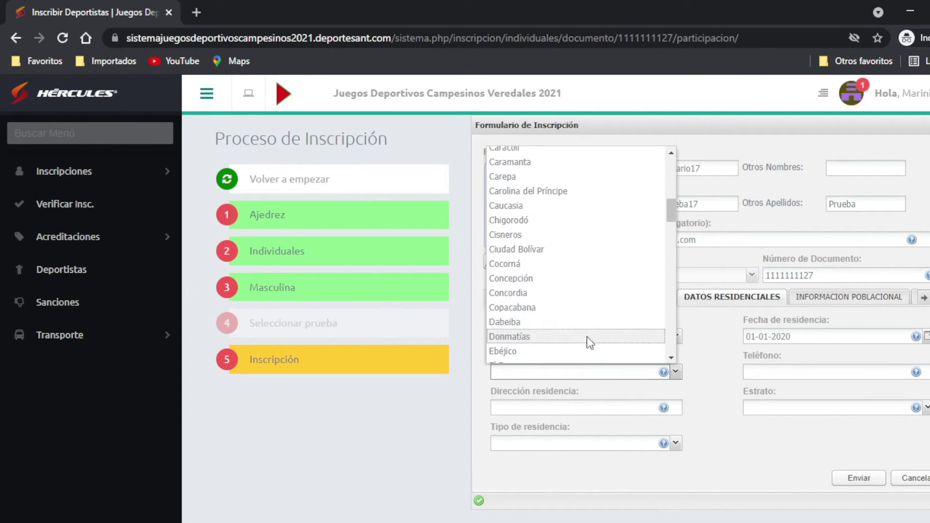
scroll(589, 344, "down", 6)
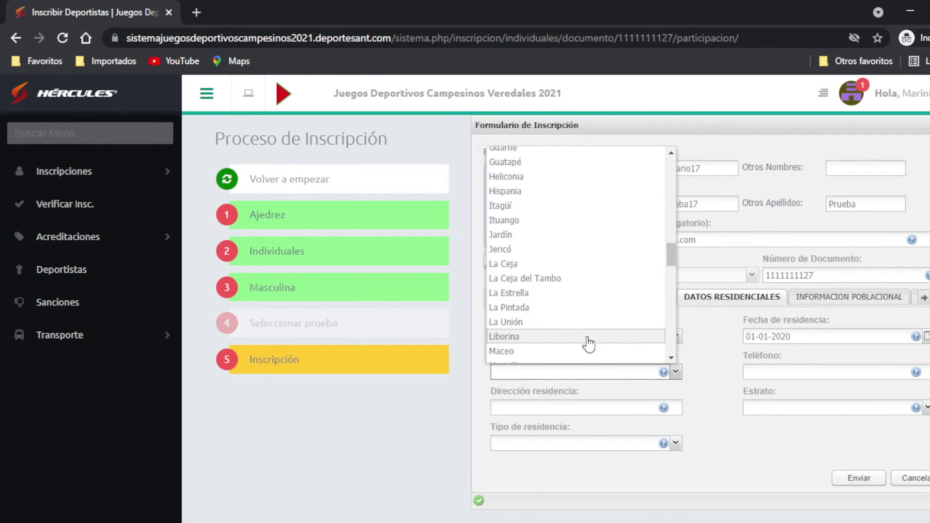
left_click(533, 227)
left_click(763, 372)
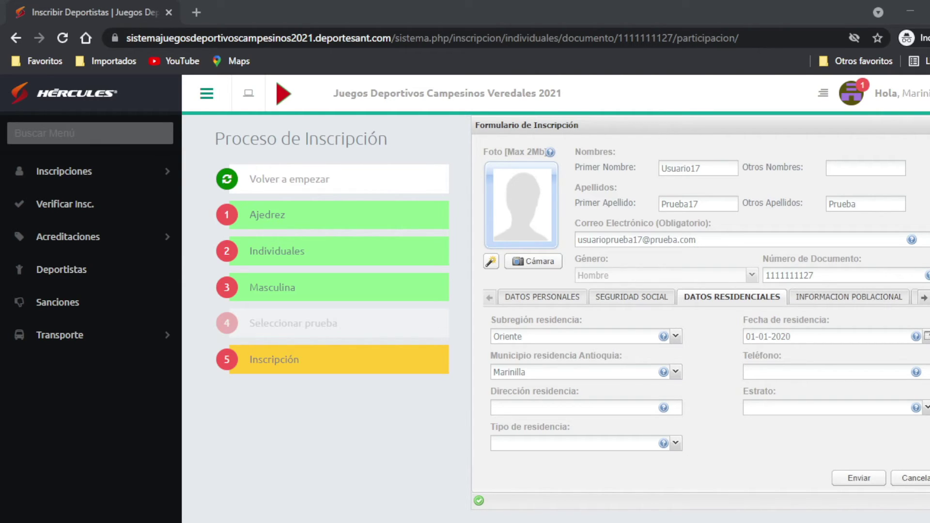
left_click(769, 372)
type("2222231")
left_click(593, 409)
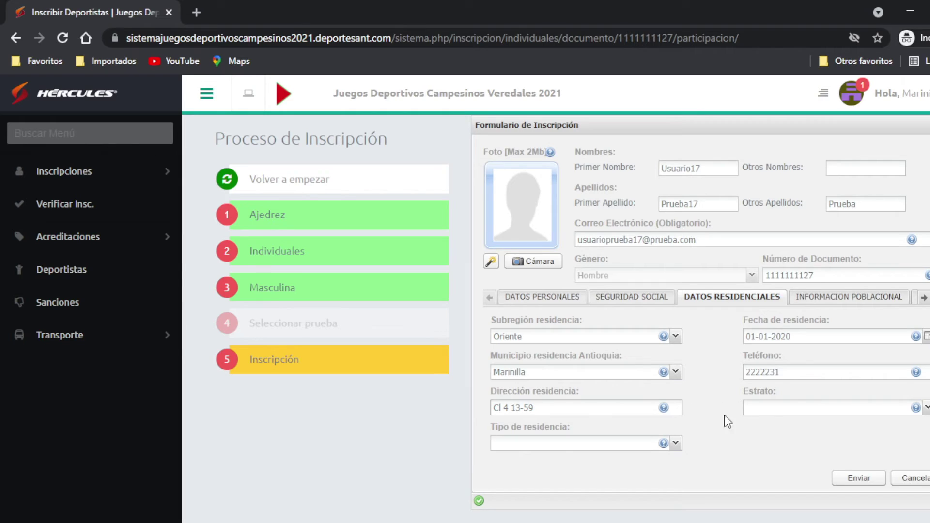
Step: Set stratum 2 and residence type Urbano
left_click(783, 409)
left_click(768, 444)
left_click(582, 446)
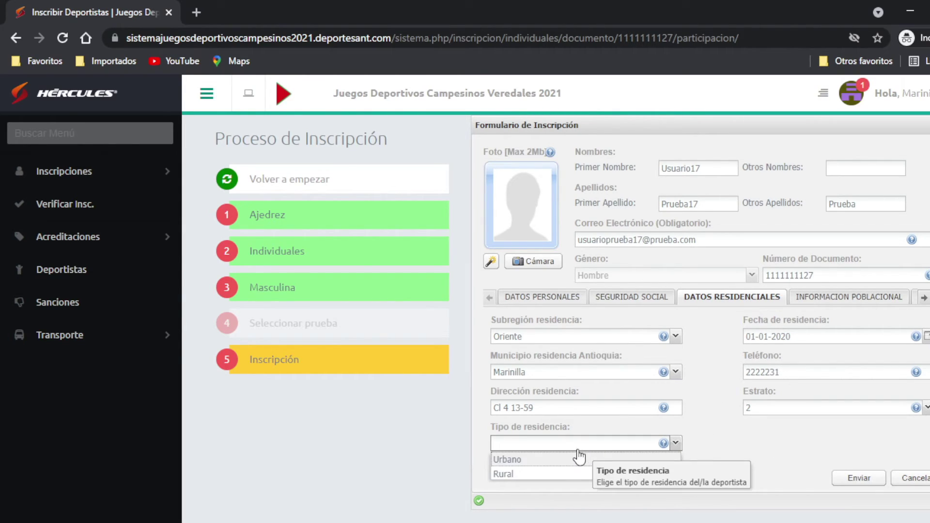
left_click(572, 459)
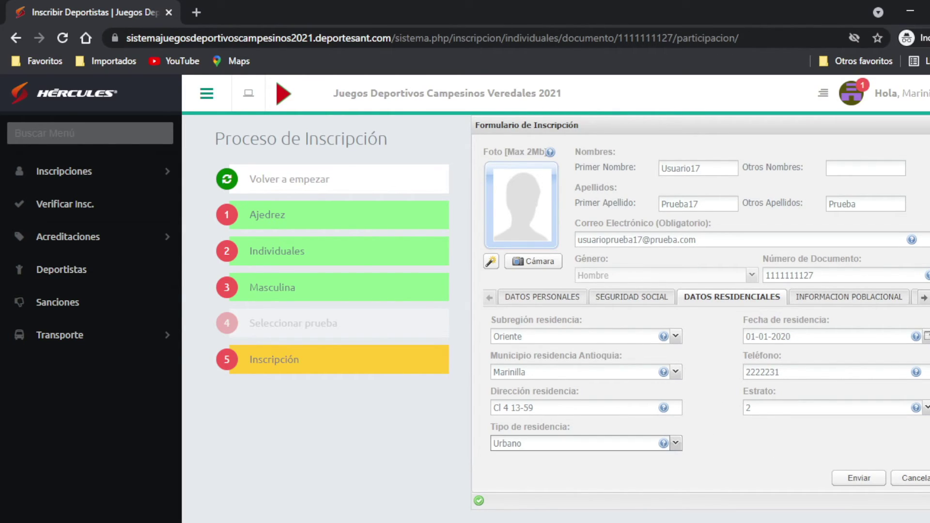
left_click(852, 300)
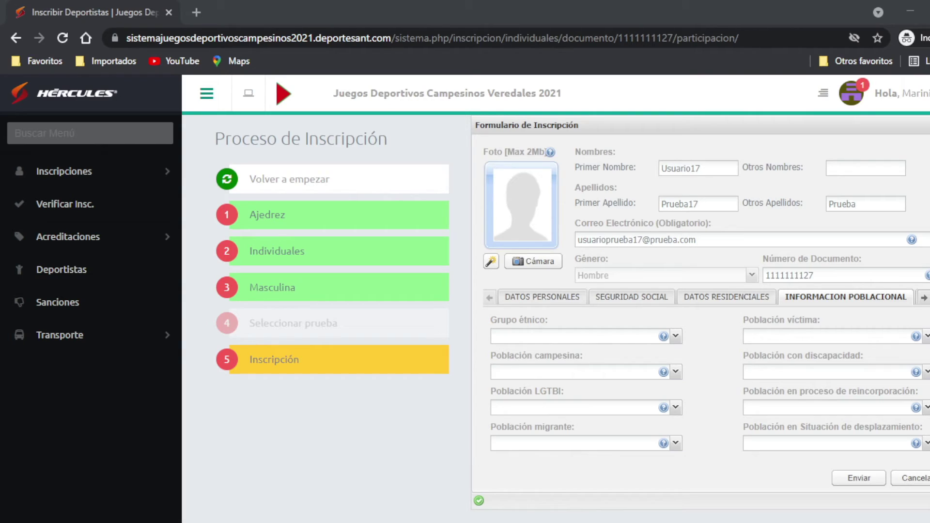
Step: Set ethnic group Población NARP, peasant and LGTBI No, migrant No responde
left_click(632, 338)
left_click(599, 383)
left_click(566, 373)
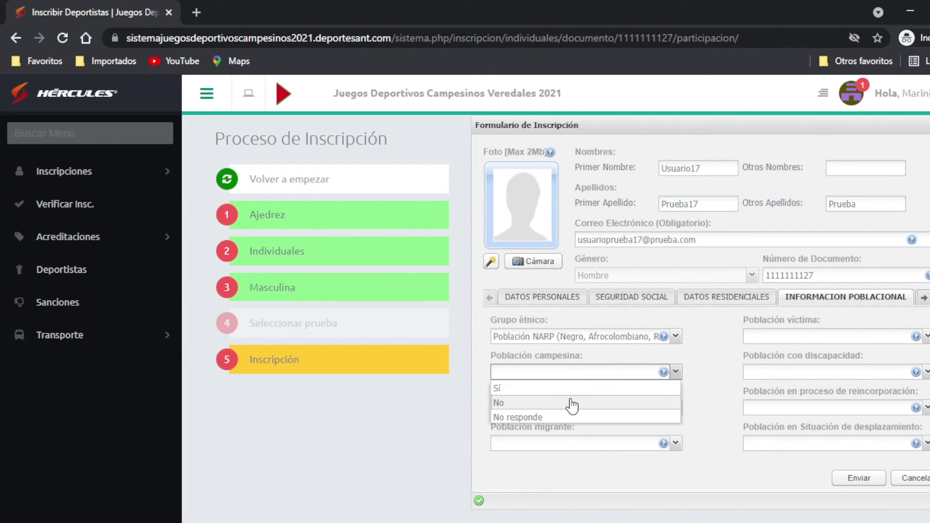
left_click(572, 403)
left_click(567, 408)
left_click(566, 438)
left_click(566, 443)
left_click(542, 489)
Step: Answer No for victim, disability, reintegration and displacement, then submit with Enviar
left_click(798, 338)
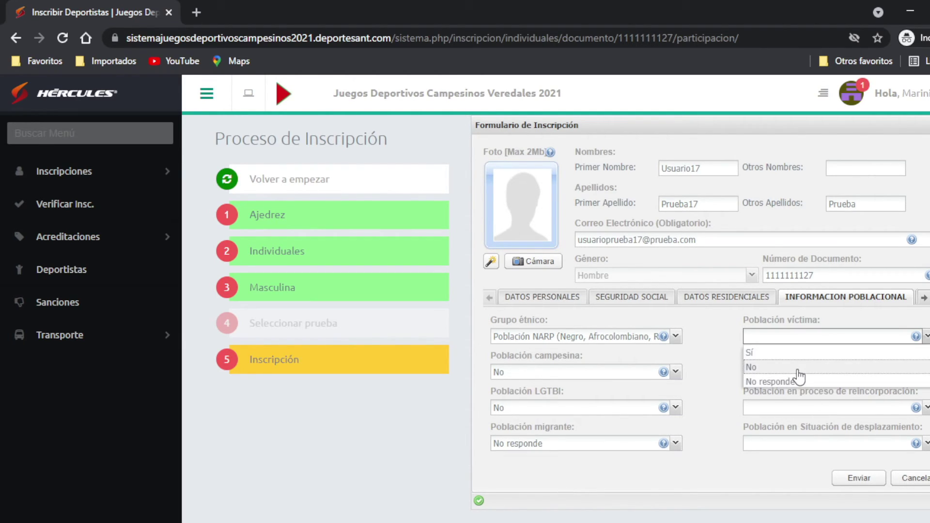
left_click(799, 367)
left_click(799, 372)
left_click(798, 403)
left_click(799, 408)
left_click(797, 438)
left_click(795, 448)
left_click(790, 463)
left_click(924, 298)
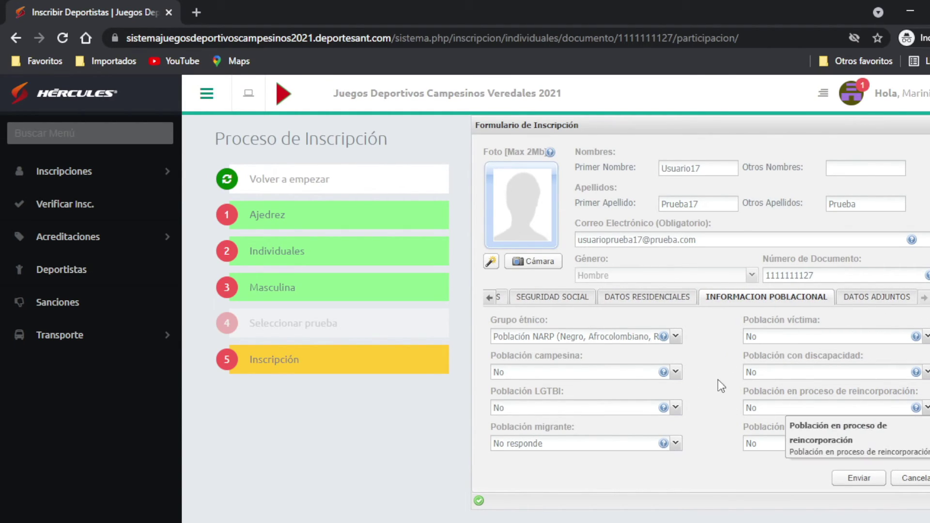
left_click(856, 297)
left_click(787, 296)
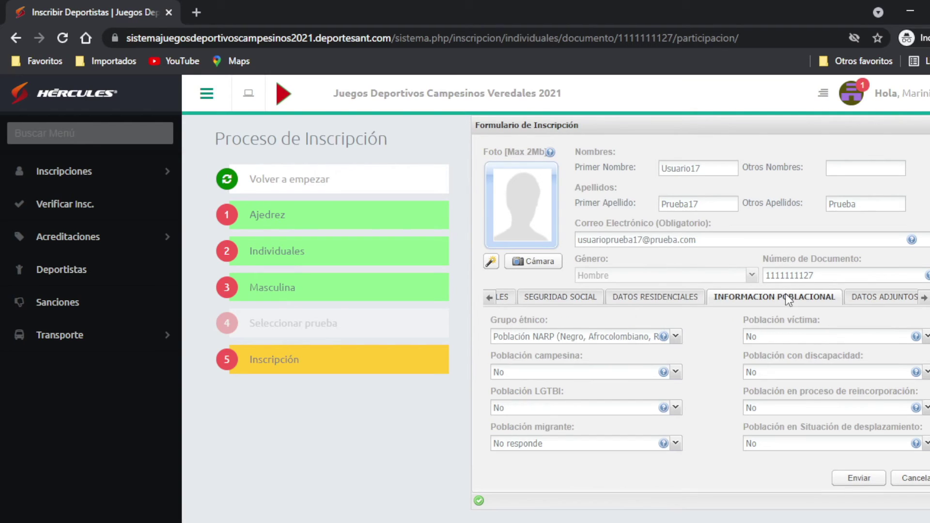
left_click(858, 479)
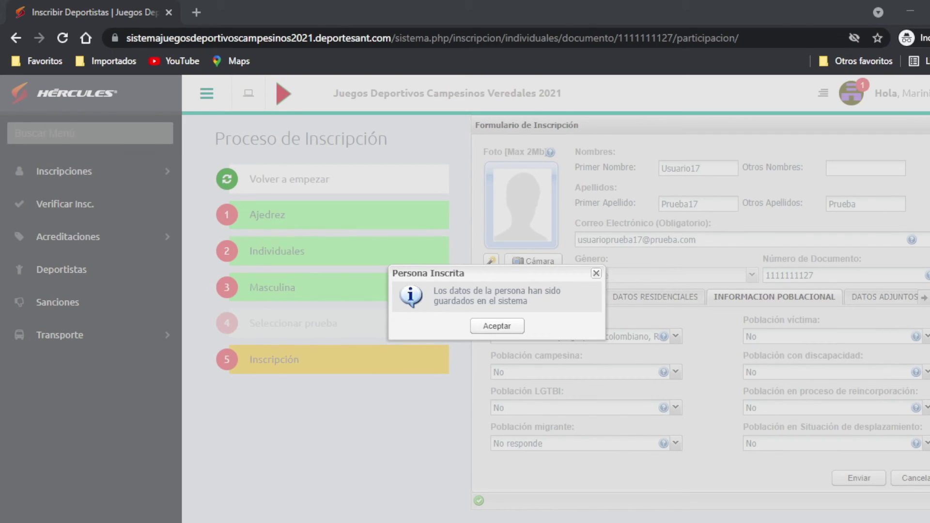
Step: Accept the Persona Inscrita notice so the participation summary page loads
left_click(492, 326)
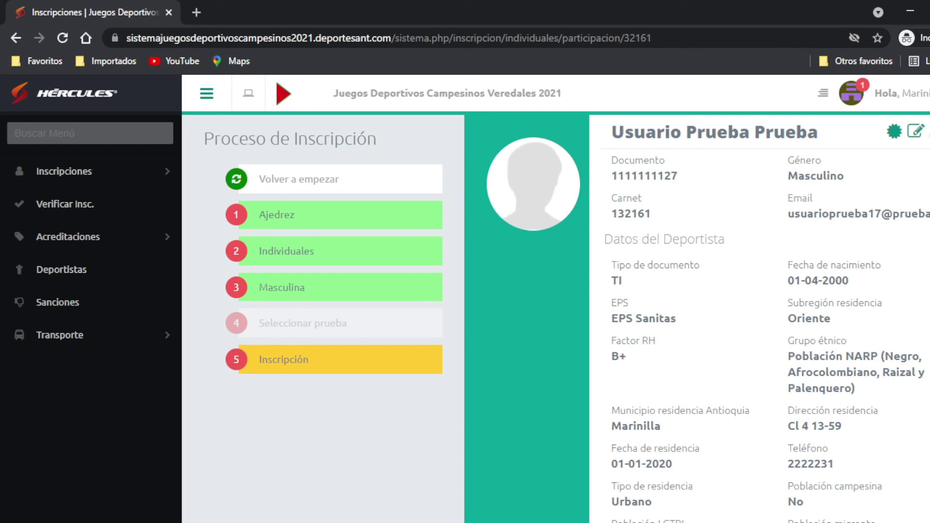
Step: Tick the Blitz and Clásico Masculina Libre Fase Municipal chess events and enrol the athlete
scroll(856, 290, "down", 1)
scroll(856, 290, "down", 10)
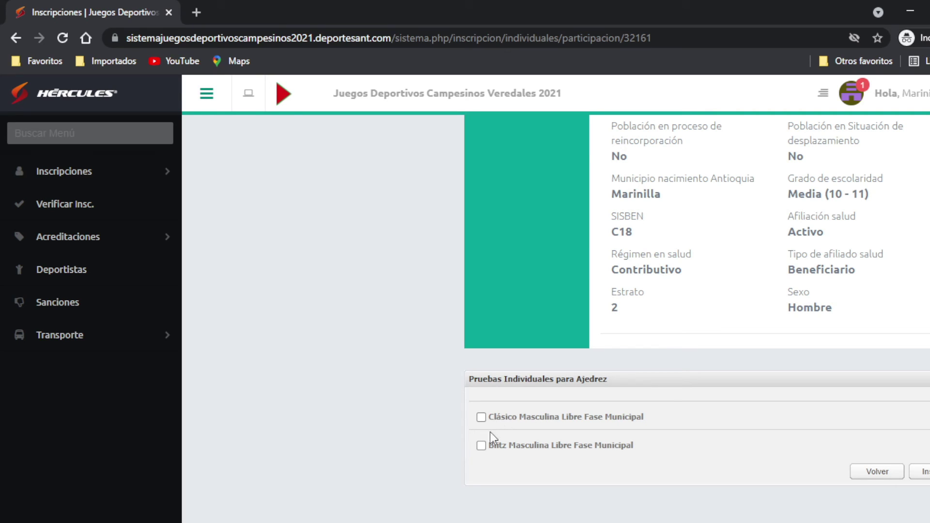
left_click(481, 446)
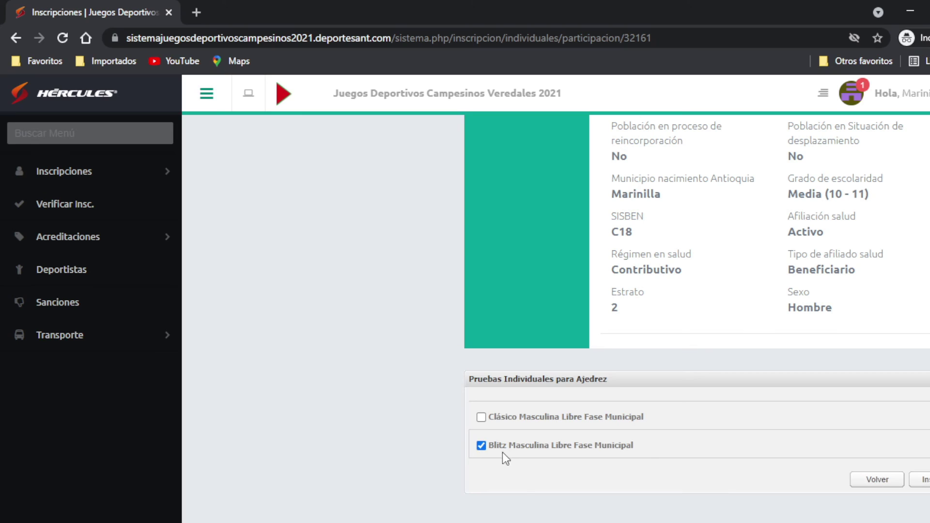
left_click(481, 417)
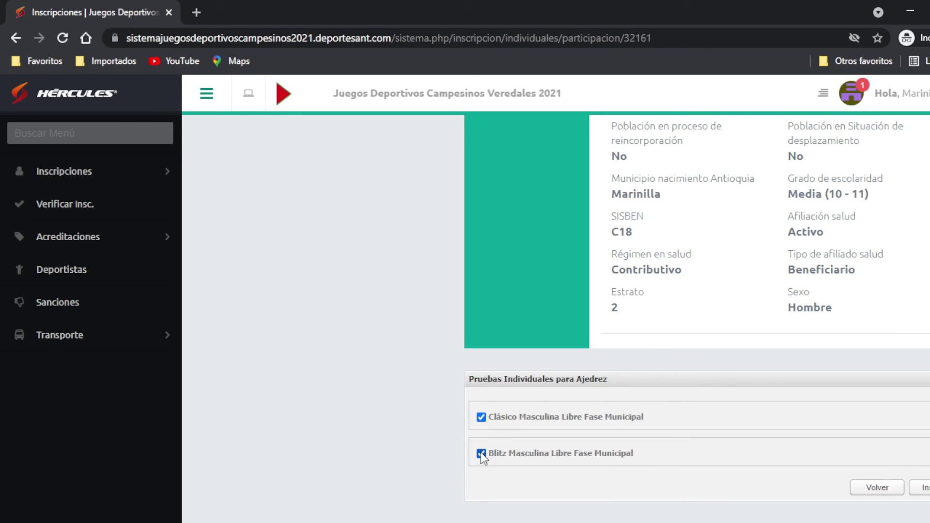
left_click(482, 421)
left_click(482, 420)
left_click(483, 418)
left_click(483, 418)
left_click(924, 488)
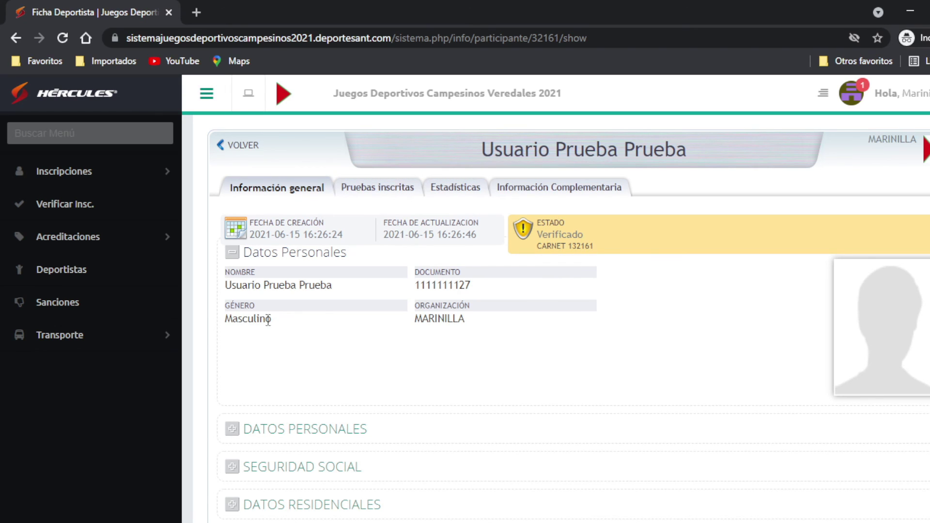
Step: Check the Verificado record's personal data and social security sections
scroll(387, 390, "down", 3)
scroll(405, 373, "up", 3)
scroll(290, 351, "down", 3)
left_click(232, 307)
left_click(231, 306)
left_click(233, 344)
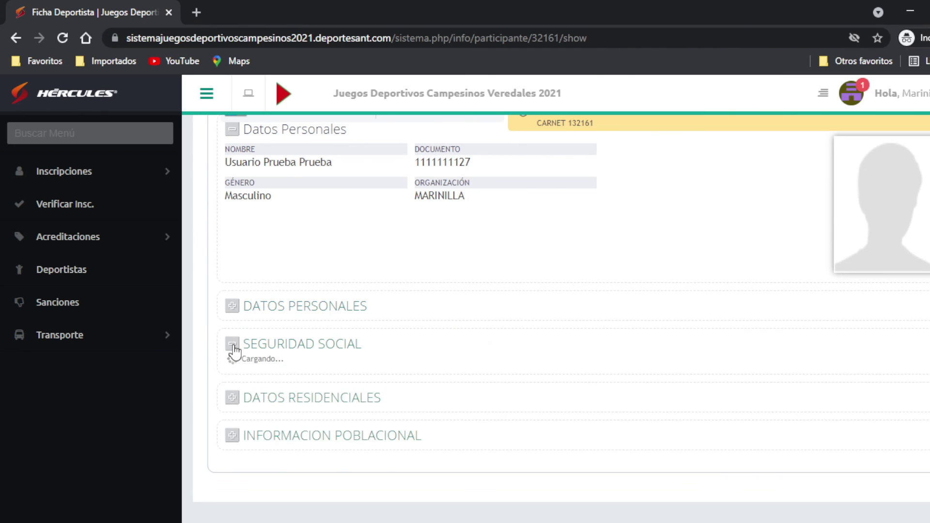
left_click(233, 344)
Step: Review the residence and population information sections, then minimize the browser
left_click(235, 383)
left_click(235, 384)
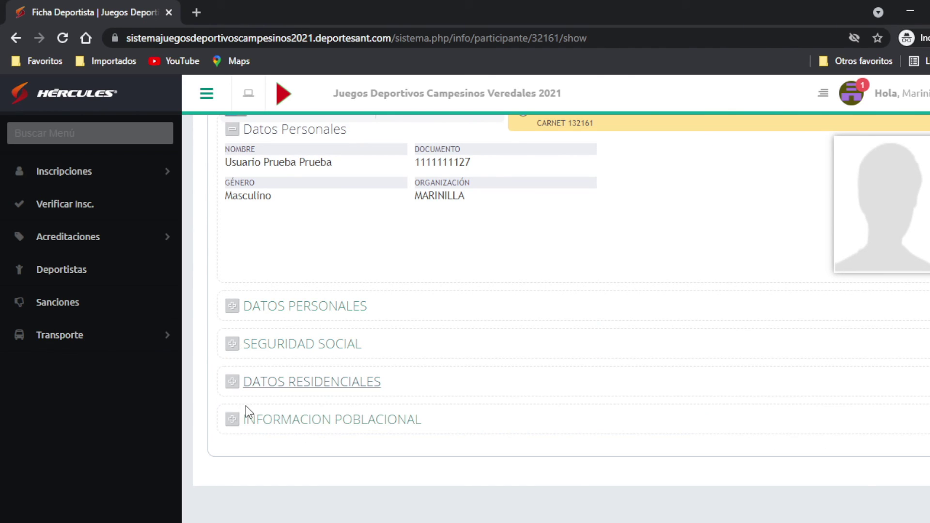
left_click(236, 419)
left_click(238, 419)
scroll(378, 301, "up", 3)
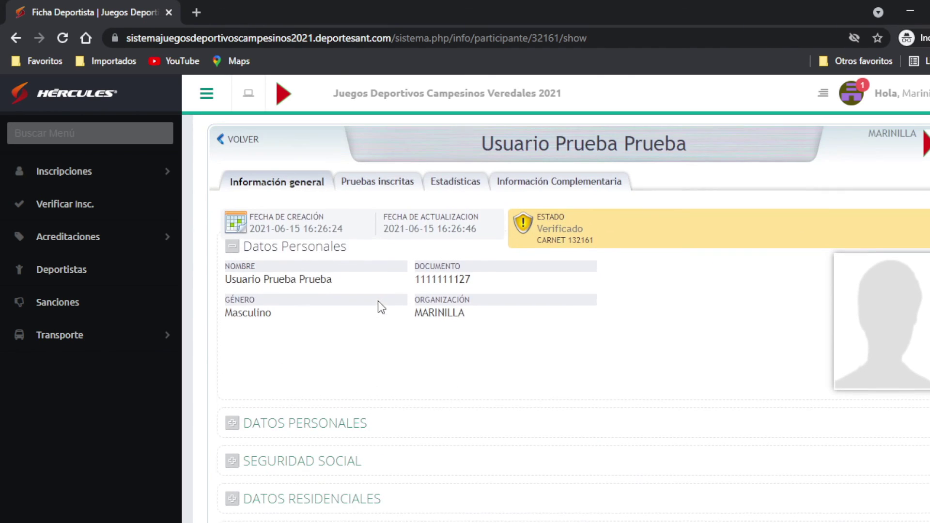
left_click(909, 8)
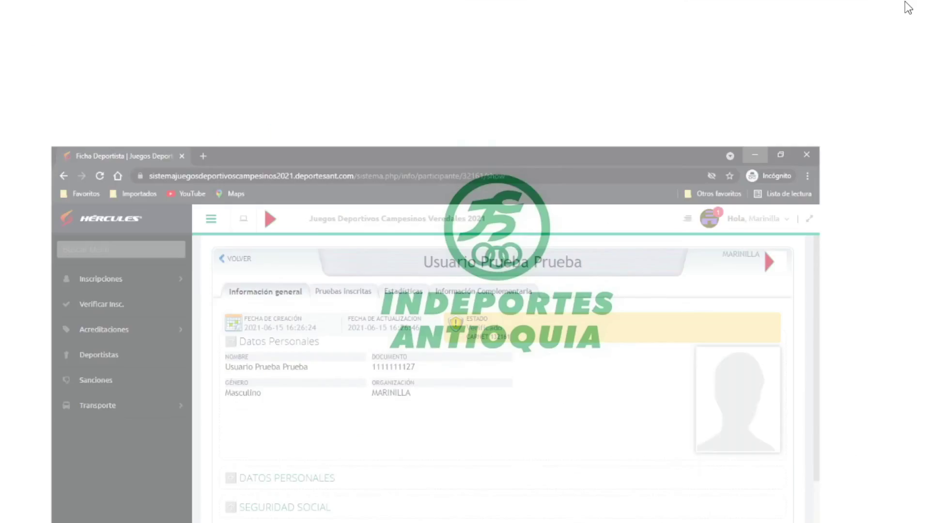